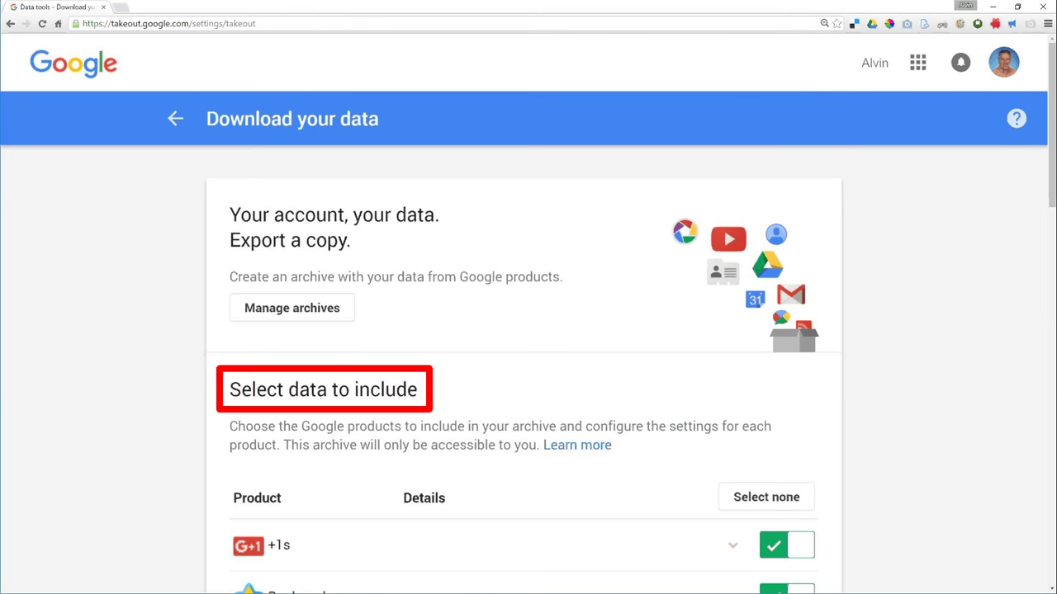
# Scroll through the product list down to YouTube, leaving all 22 products selected.
pyautogui.scroll(-5, 528, 330)
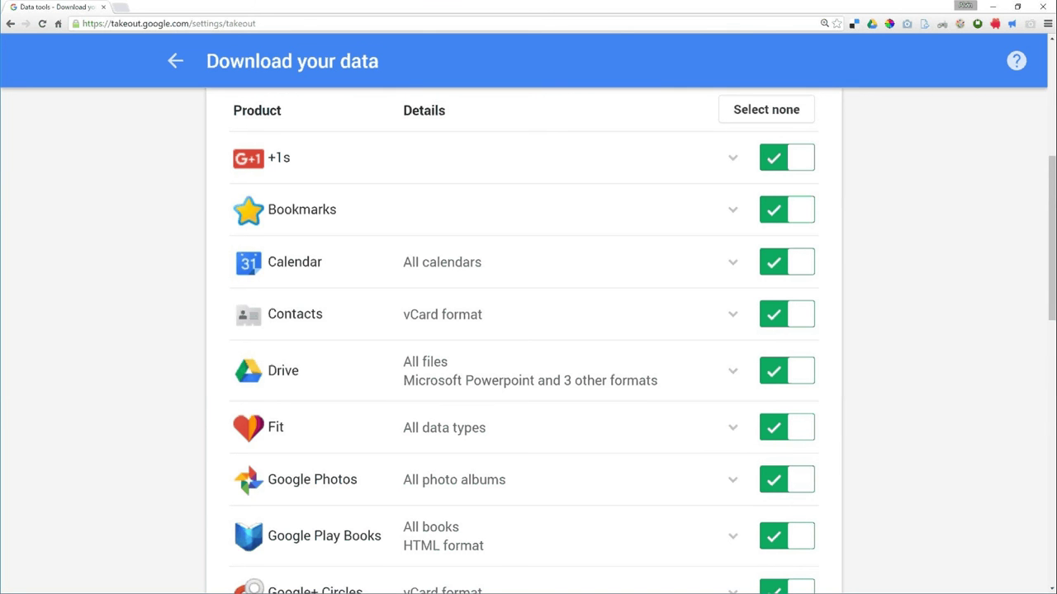
pyautogui.scroll(-6, 528, 331)
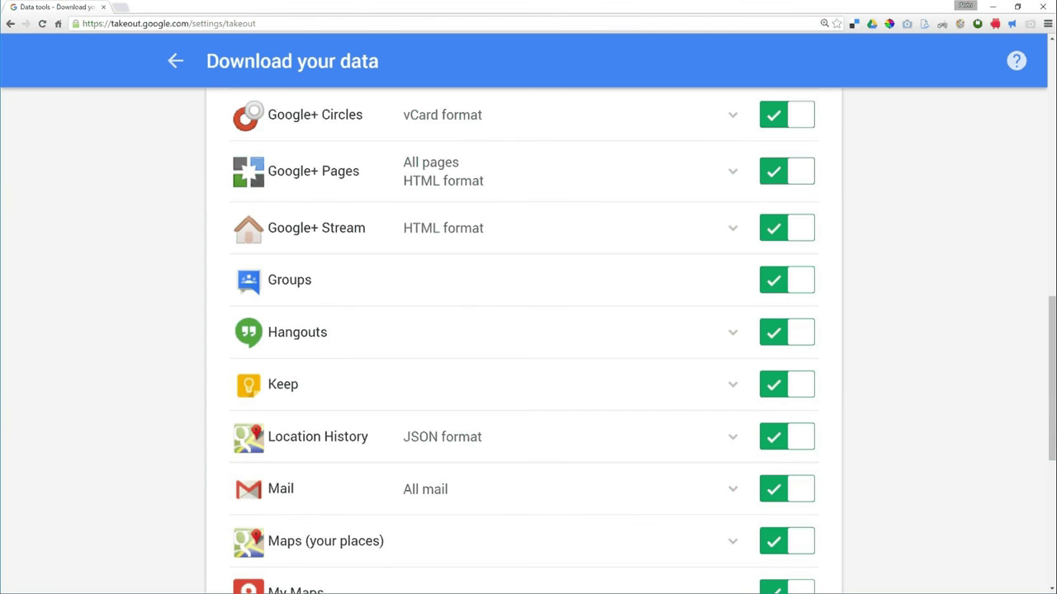
pyautogui.scroll(-5, 528, 331)
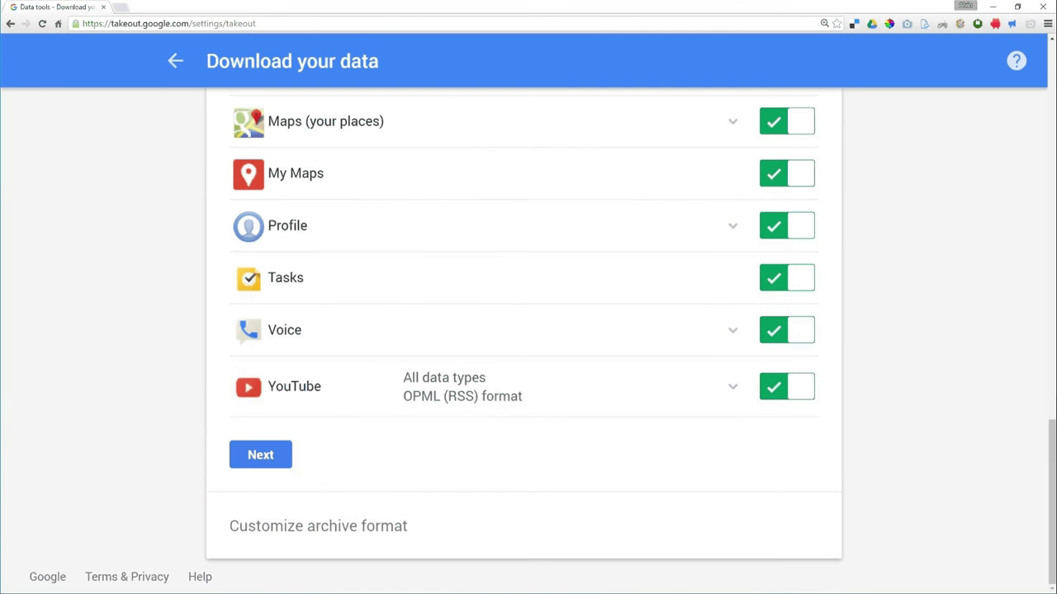